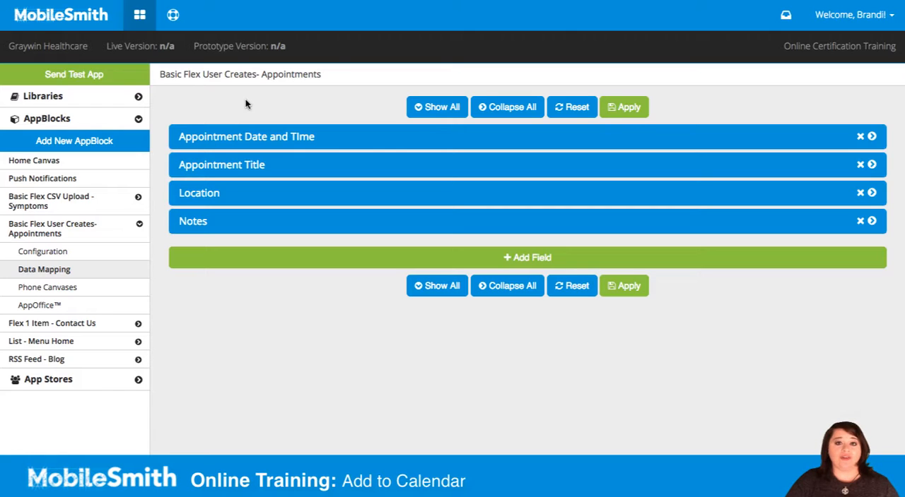
Step: Designate the Appointment Date and TIme field as the Start Date for social sharing and app events
{"action": "left_click", "coordinate": [268, 140]}
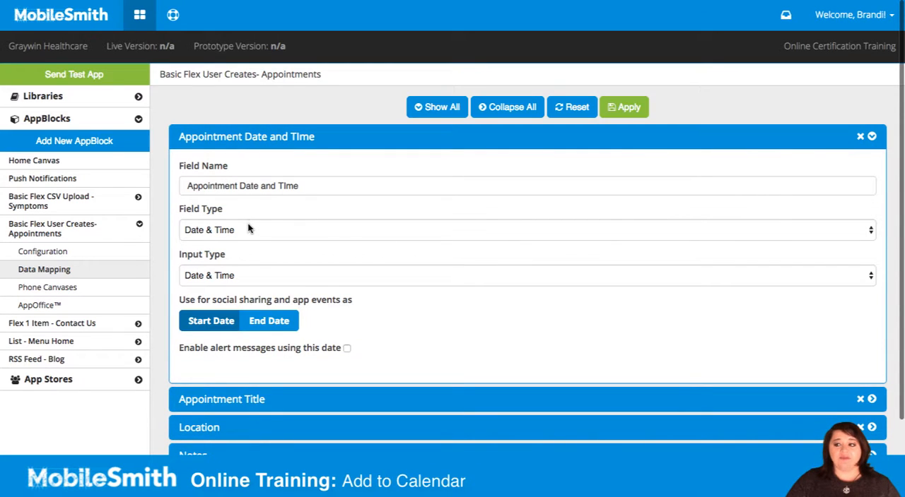
{"action": "left_click", "coordinate": [210, 322]}
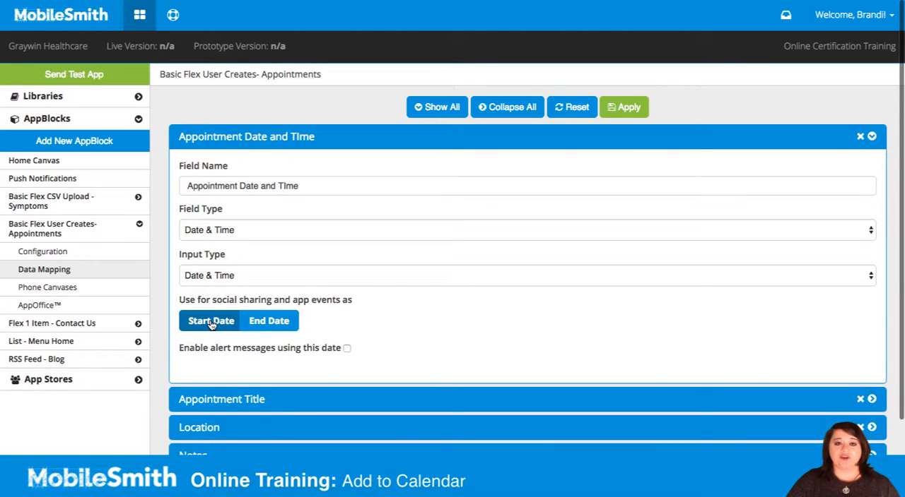
{"action": "left_click", "coordinate": [212, 137]}
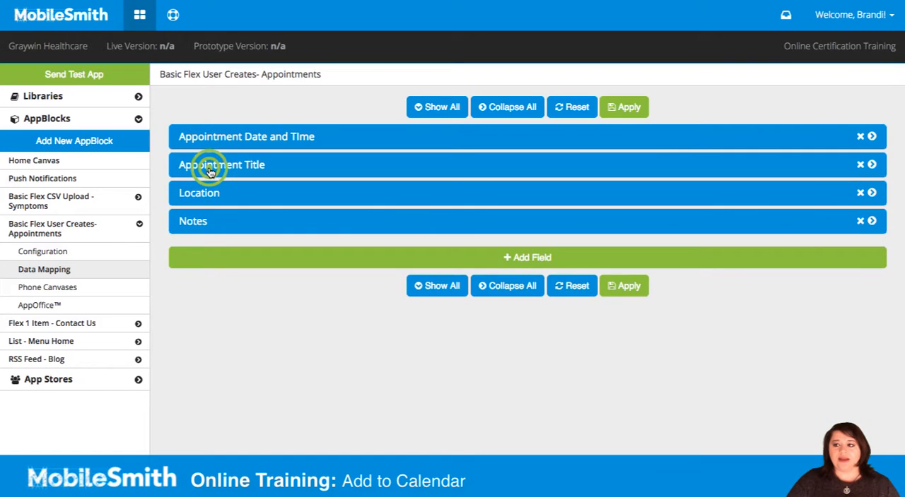
Step: Designate the Appointment Title field as the Title for social sharing and app events, and apply the data mapping
{"action": "left_click", "coordinate": [210, 168]}
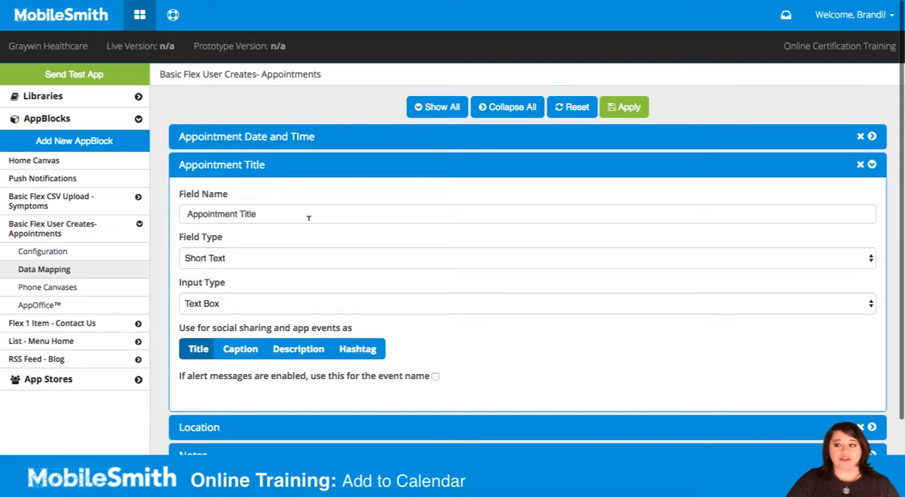
{"action": "left_click", "coordinate": [193, 356]}
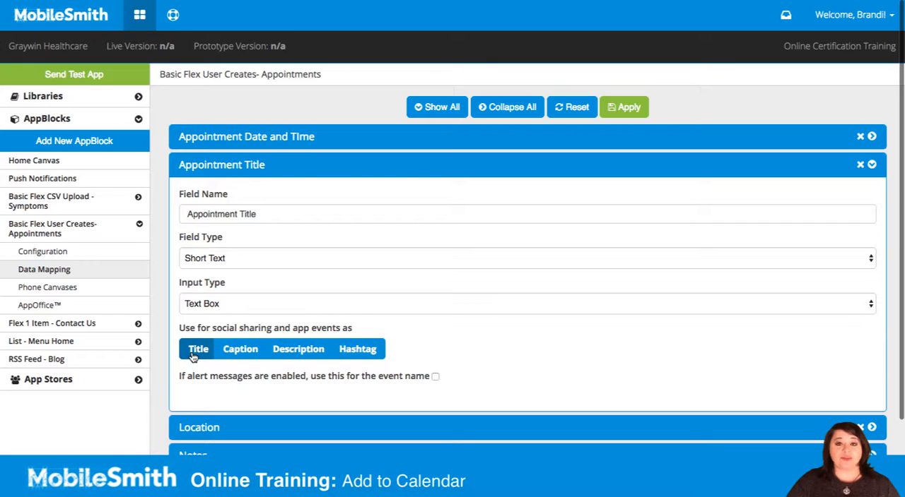
{"action": "left_click", "coordinate": [220, 163]}
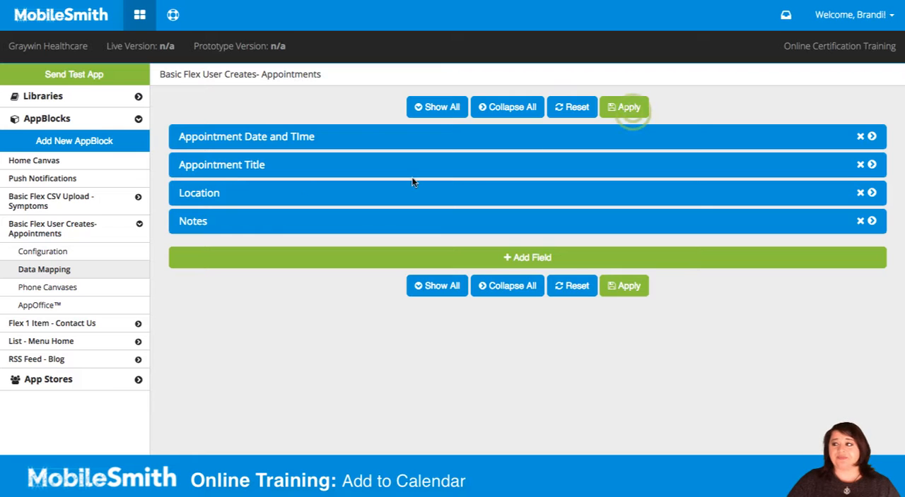
{"action": "left_click", "coordinate": [630, 112]}
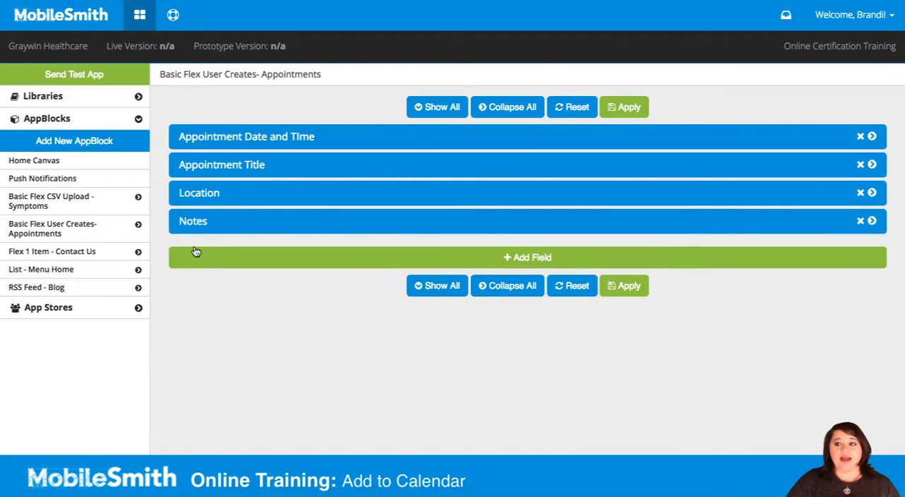
Step: Open the Detail phone canvas of the Basic Flex User Creates- Appointments AppBlock and show its available action buttons
{"action": "left_click", "coordinate": [57, 232]}
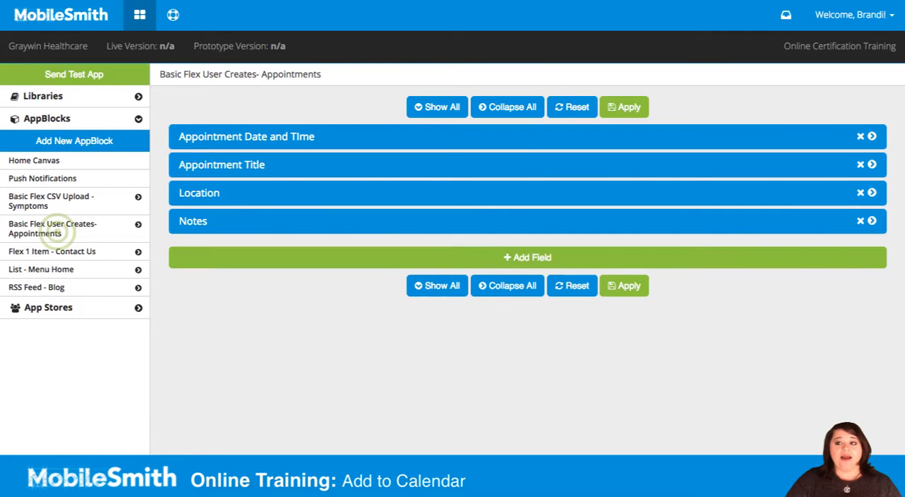
{"action": "left_click", "coordinate": [45, 292]}
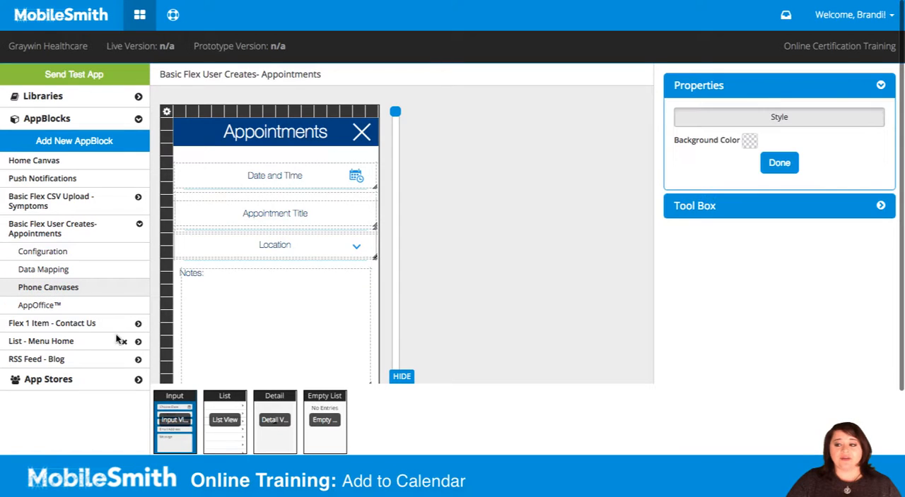
{"action": "left_click", "coordinate": [277, 434]}
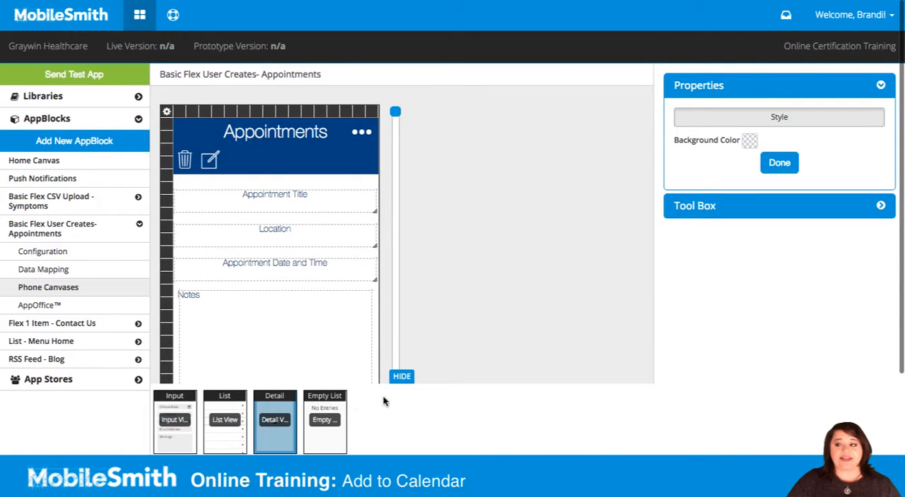
{"action": "left_click", "coordinate": [403, 376]}
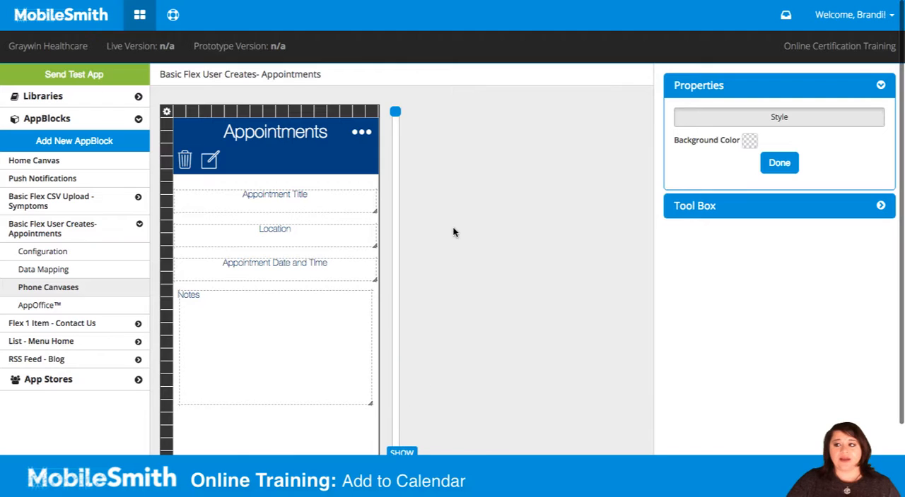
{"action": "scroll", "coordinate": [449, 237], "scroll_direction": "down", "scroll_amount": 1}
{"action": "left_click", "coordinate": [689, 176]}
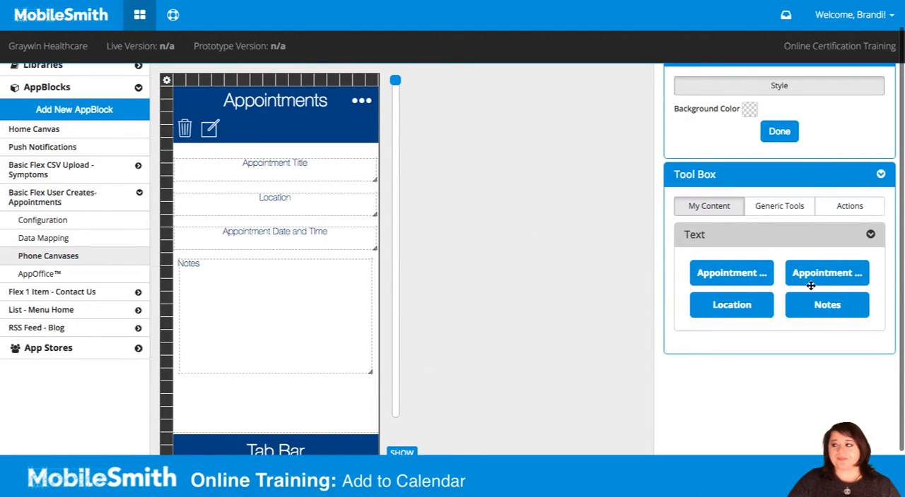
{"action": "left_click", "coordinate": [851, 210]}
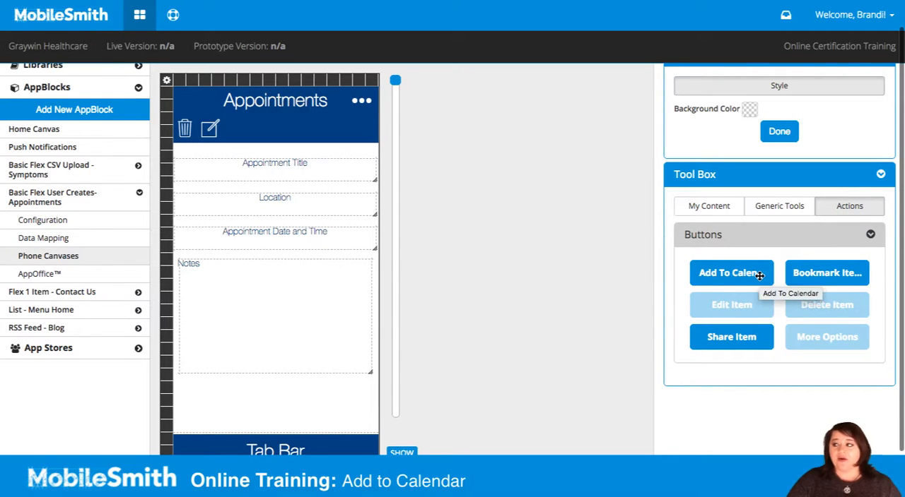
Step: Try the Add To Calendar action beside the edit icon in the Appointments header, and delete it from there
{"action": "left_click_drag", "start_coordinate": [759, 276], "coordinate": [237, 130]}
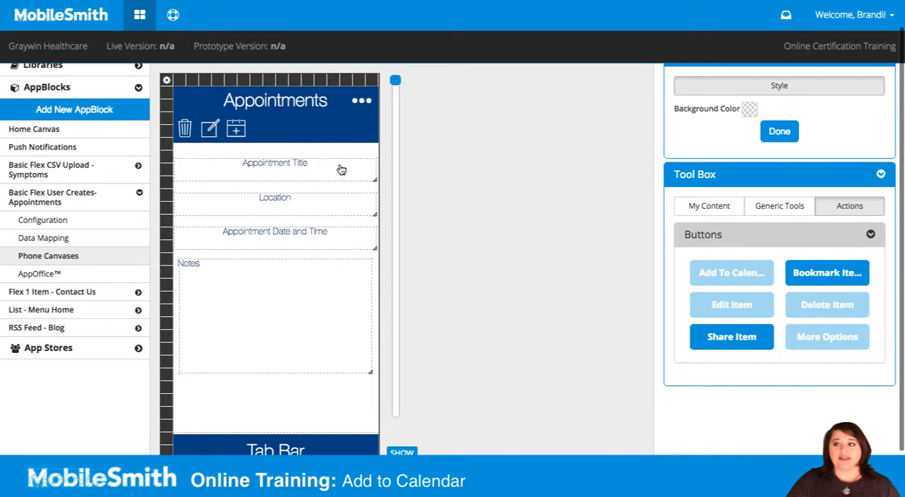
{"action": "left_click", "coordinate": [238, 129]}
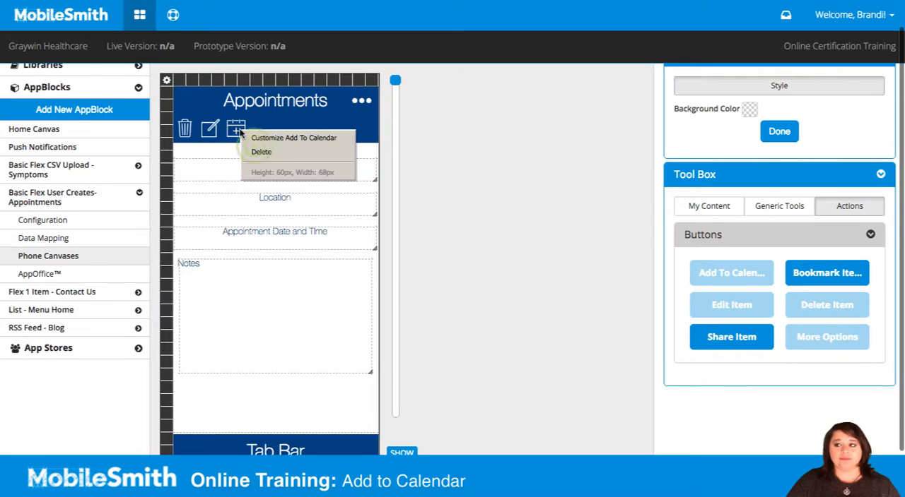
{"action": "left_click", "coordinate": [255, 151]}
Step: Place an Add To Calendar button below the Notes field and set its display text to "Add to Calendar"
{"action": "left_click_drag", "start_coordinate": [730, 275], "coordinate": [274, 409]}
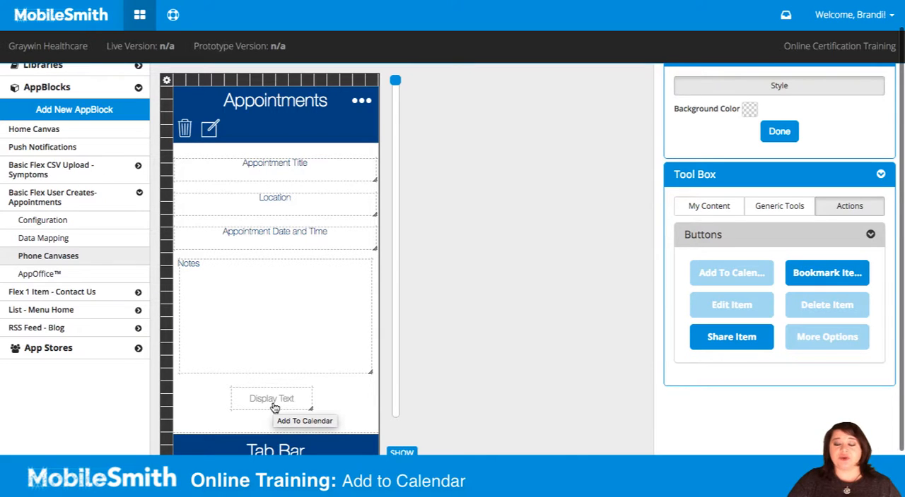
{"action": "left_click", "coordinate": [274, 408]}
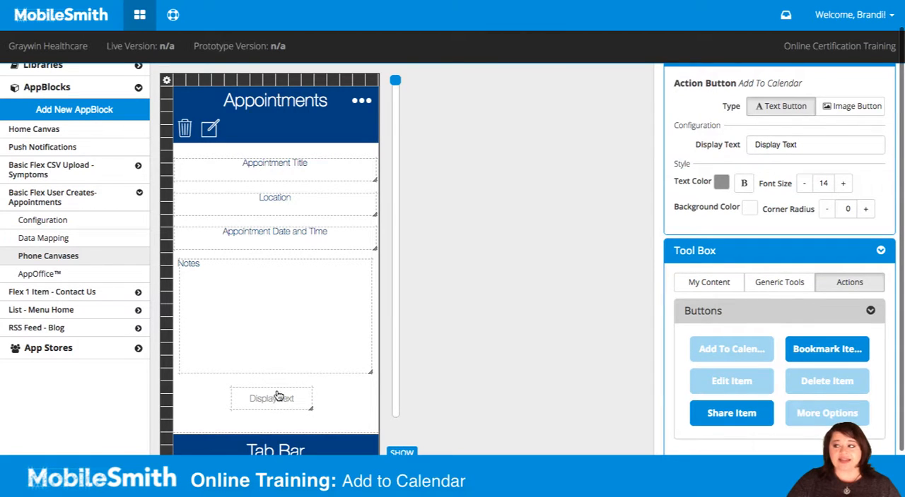
{"action": "left_click_drag", "start_coordinate": [812, 143], "coordinate": [726, 146]}
{"action": "left_click_drag", "start_coordinate": [752, 144], "coordinate": [836, 141]}
{"action": "type", "text": "Add"}
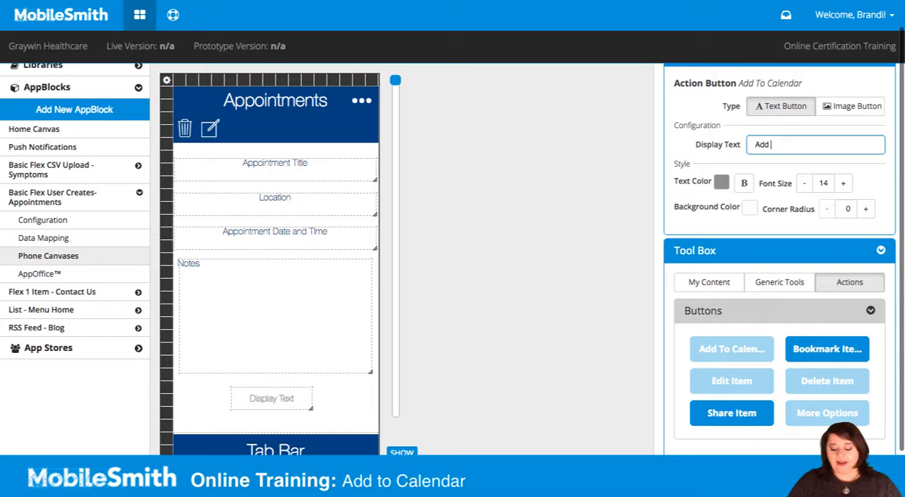
{"action": "type", "text": " to Calendar"}
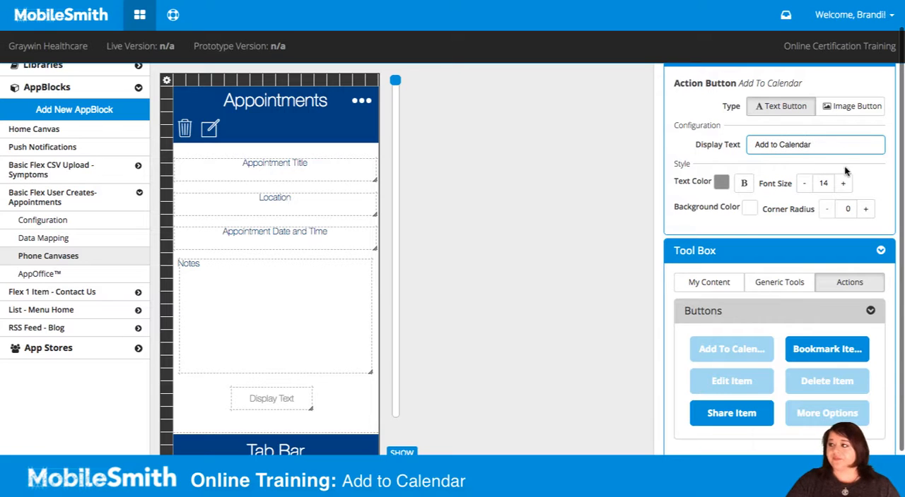
Step: Style the Add to Calendar button's text dark blue and bold with a font size of 16
{"action": "left_click", "coordinate": [726, 185]}
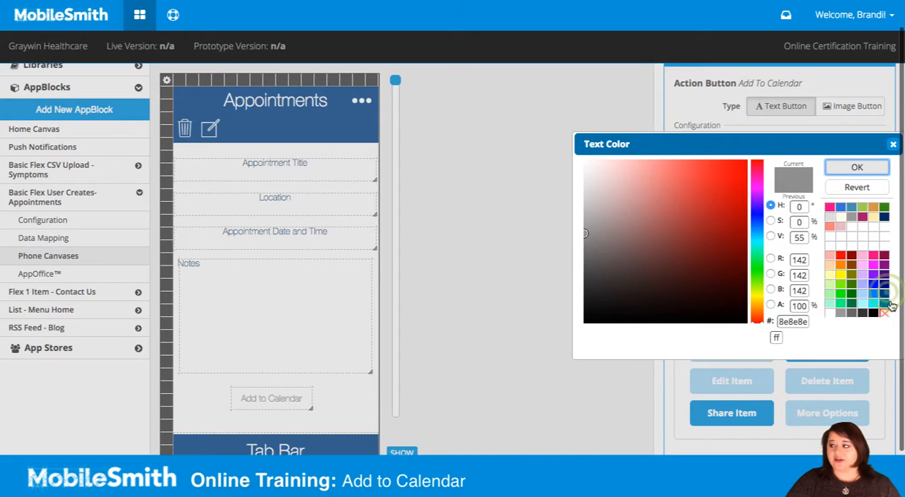
{"action": "left_click", "coordinate": [884, 292]}
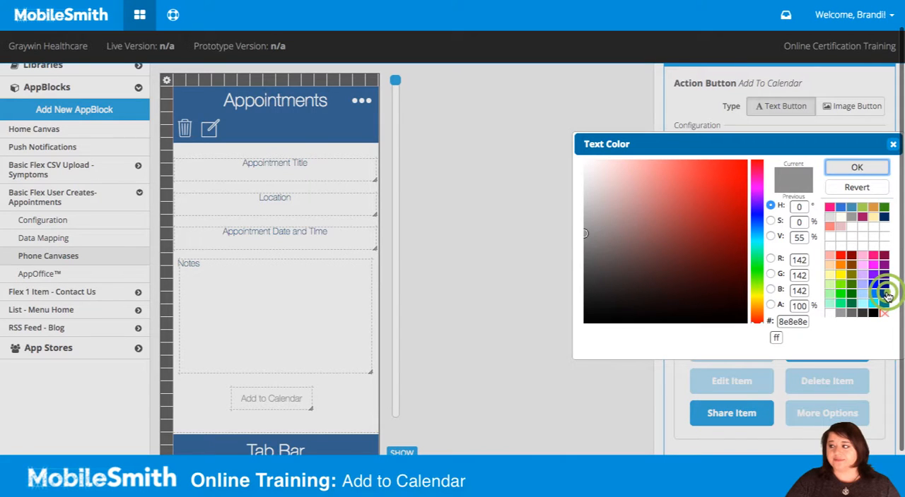
{"action": "left_click", "coordinate": [856, 167]}
{"action": "left_click", "coordinate": [745, 183]}
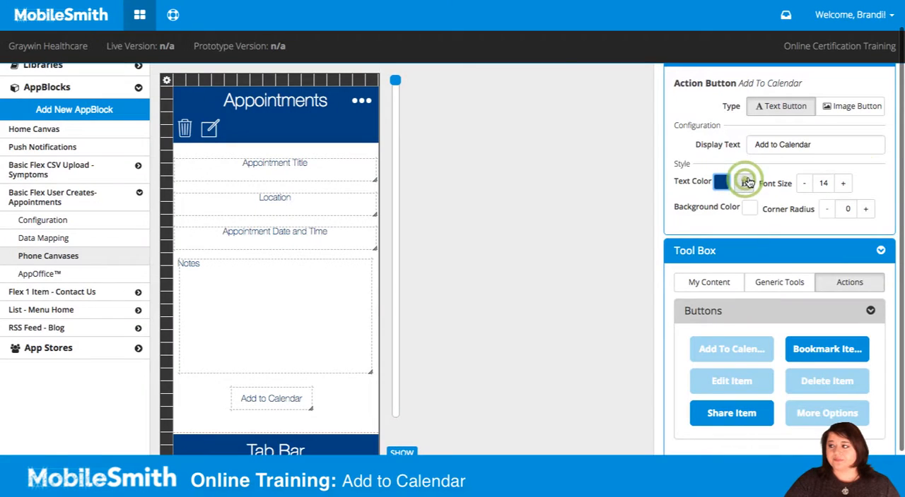
{"action": "left_click", "coordinate": [843, 183]}
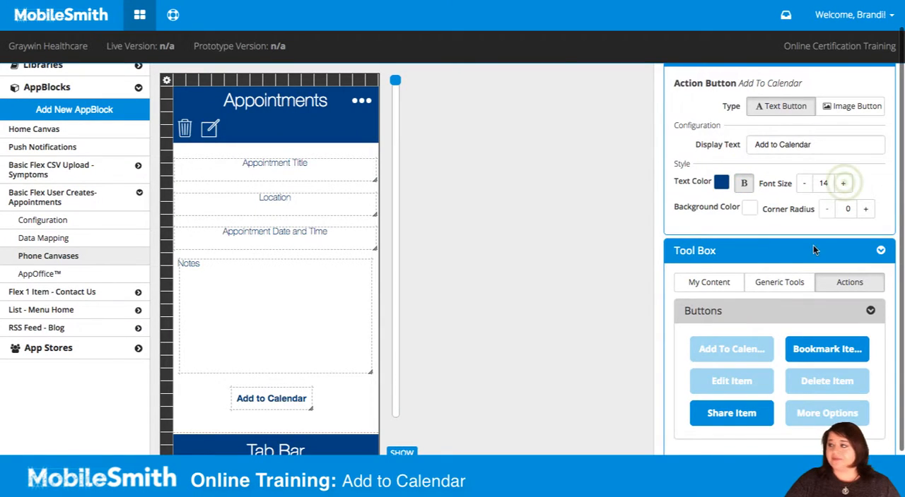
{"action": "left_click", "coordinate": [842, 184]}
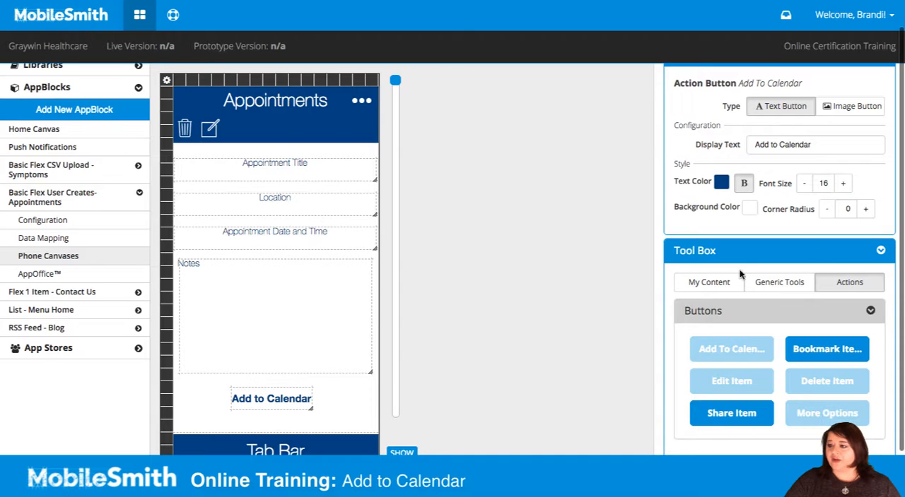
Step: Enlarge the Add to Calendar button and center it between the Notes field and the tab bar
{"action": "left_click", "coordinate": [311, 405]}
{"action": "left_click_drag", "start_coordinate": [311, 404], "coordinate": [280, 405]}
{"action": "left_click", "coordinate": [318, 404]}
{"action": "left_click", "coordinate": [346, 399]}
{"action": "left_click", "coordinate": [298, 400]}
{"action": "left_click", "coordinate": [283, 410]}
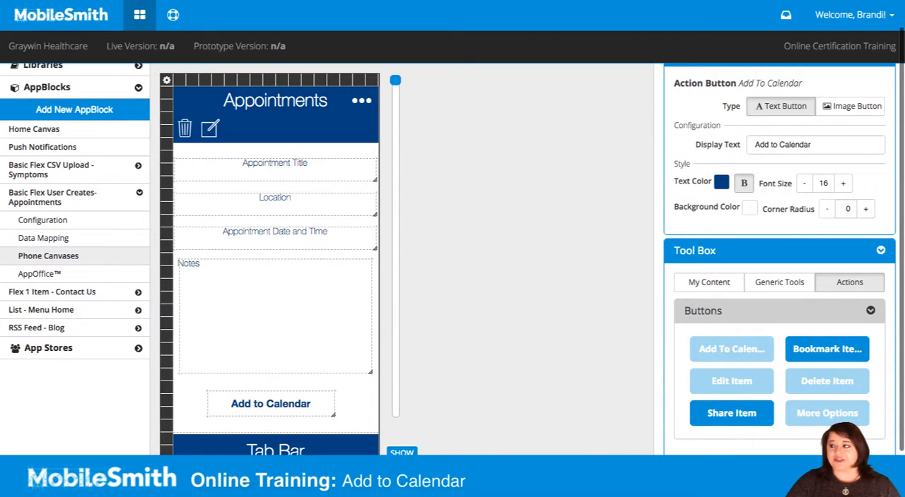
Step: Set the Add to Calendar button's background color to gray 999999
{"action": "left_click", "coordinate": [749, 208]}
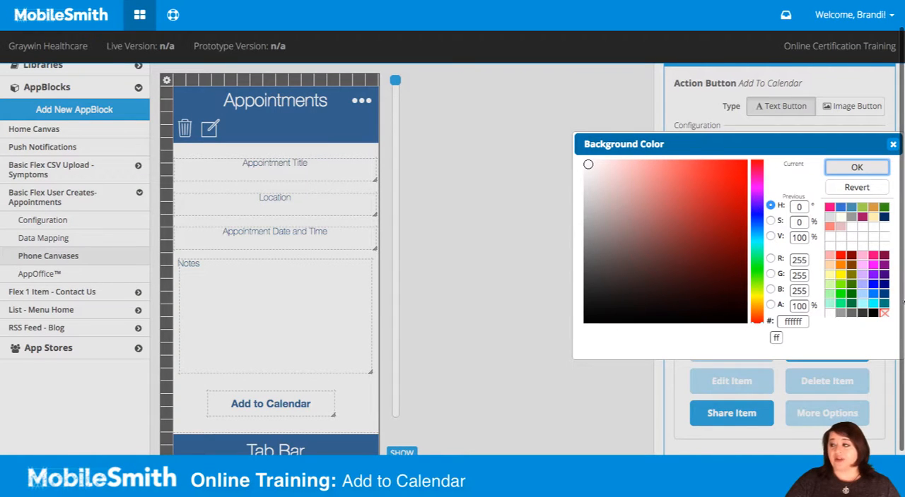
{"action": "left_click", "coordinate": [841, 315]}
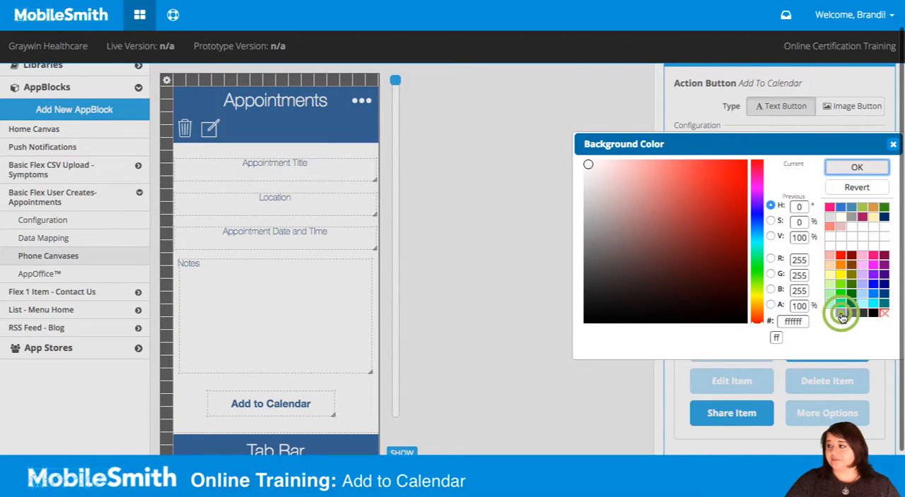
{"action": "left_click", "coordinate": [876, 167]}
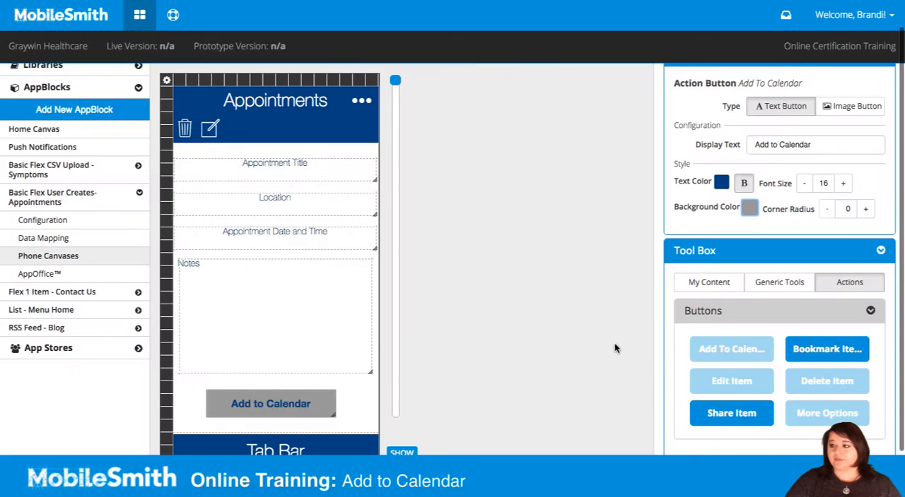
Step: Set the Add to Calendar button's corner radius to 4
{"action": "left_click", "coordinate": [866, 210]}
{"action": "left_click", "coordinate": [866, 209]}
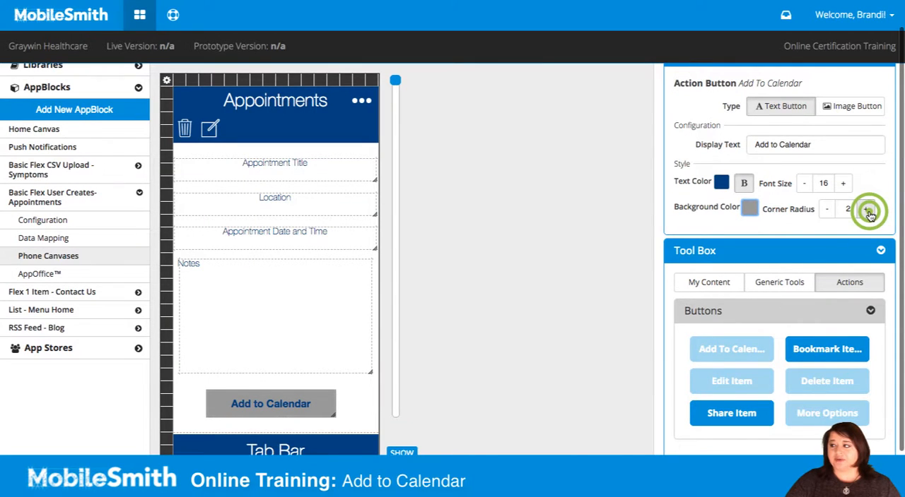
{"action": "left_click", "coordinate": [867, 210]}
{"action": "left_click", "coordinate": [866, 210]}
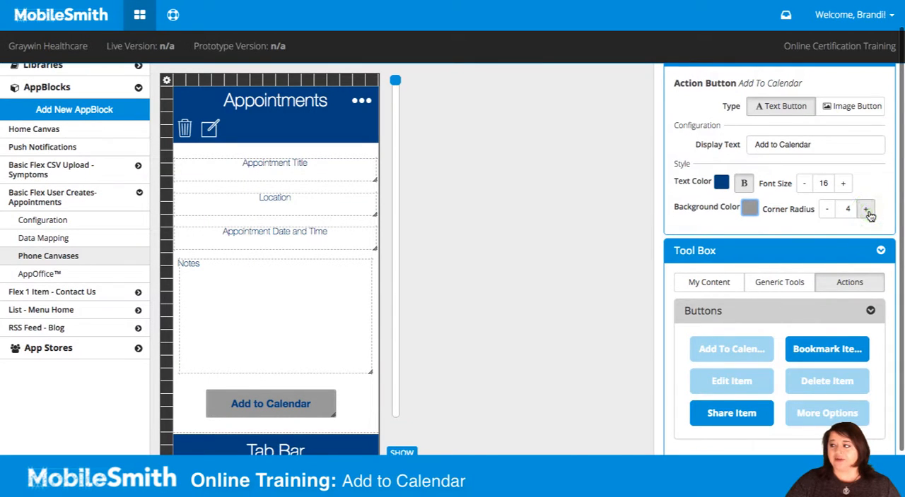
Step: Make the Add to Calendar button's background color transparent
{"action": "left_click", "coordinate": [750, 208]}
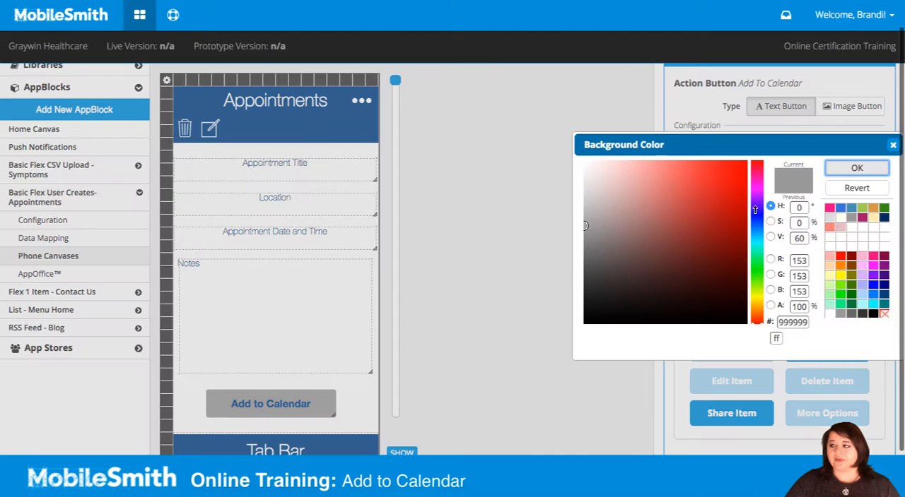
{"action": "left_click", "coordinate": [883, 315]}
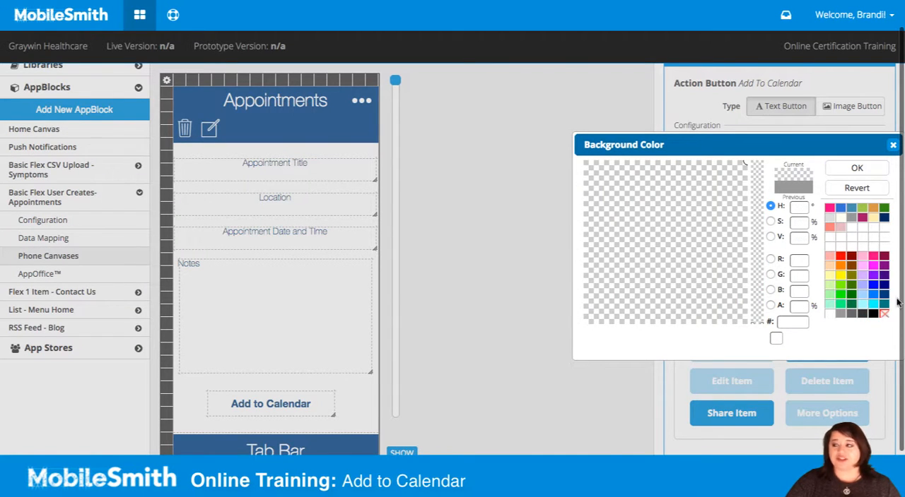
{"action": "left_click", "coordinate": [861, 167]}
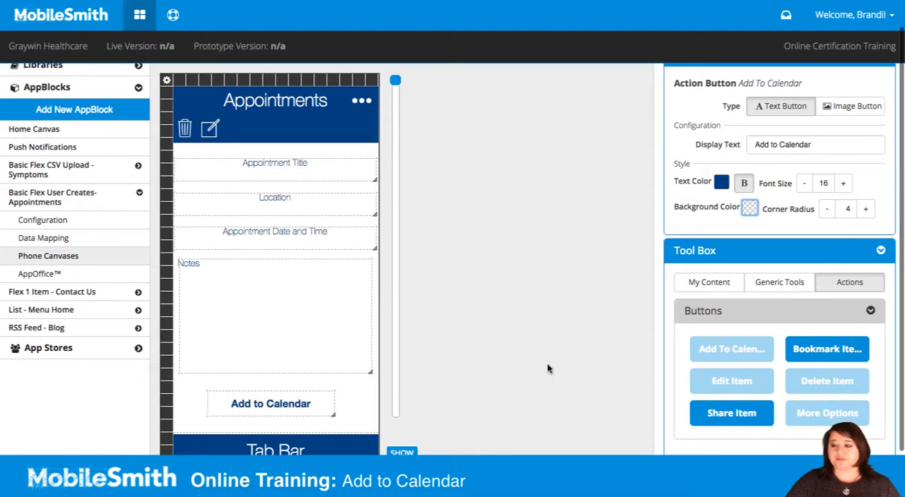